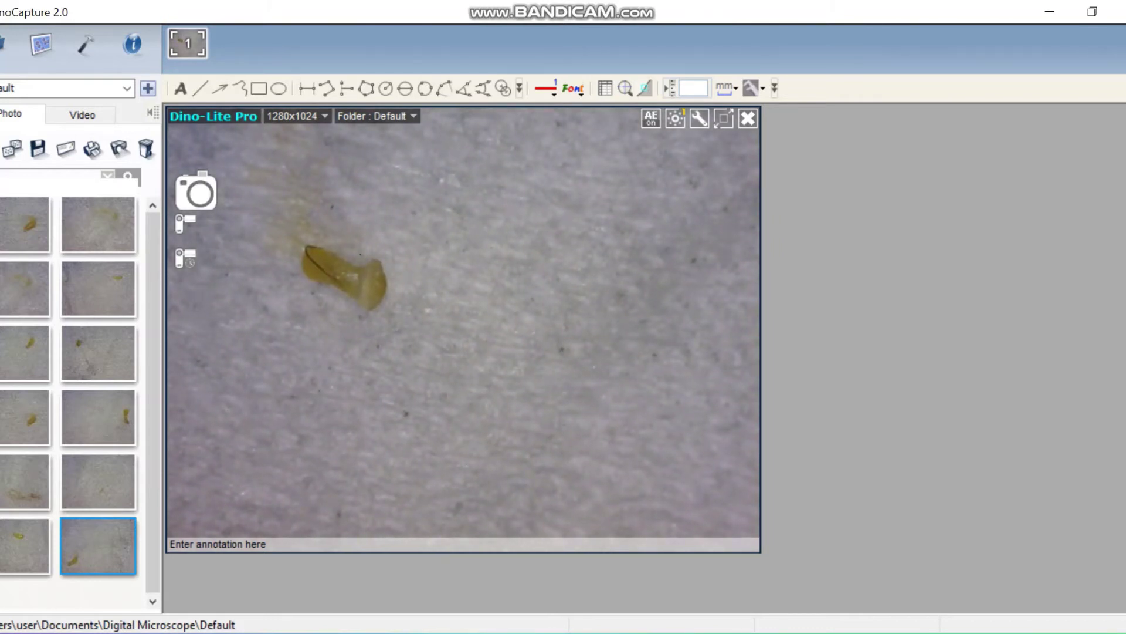
Step: Delete the unwanted captured photo from the DinoCapture Photo tab gallery
key(Delete)
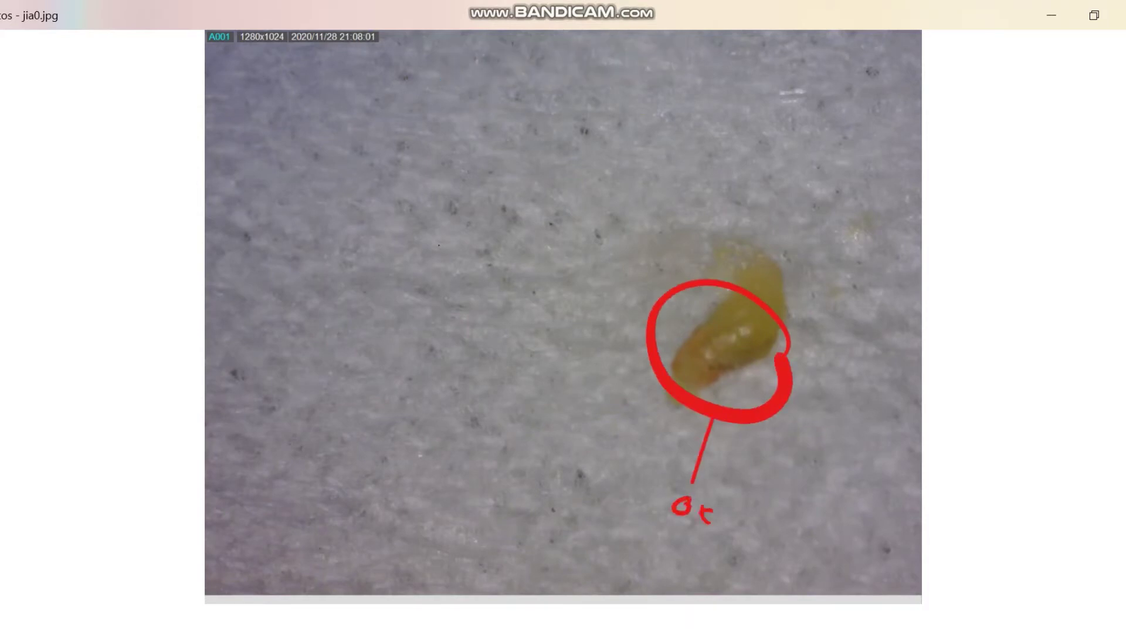
Step: Finish the red labels on the first photo, then circle the next photo's dark end in red
drag(788, 536, 814, 554)
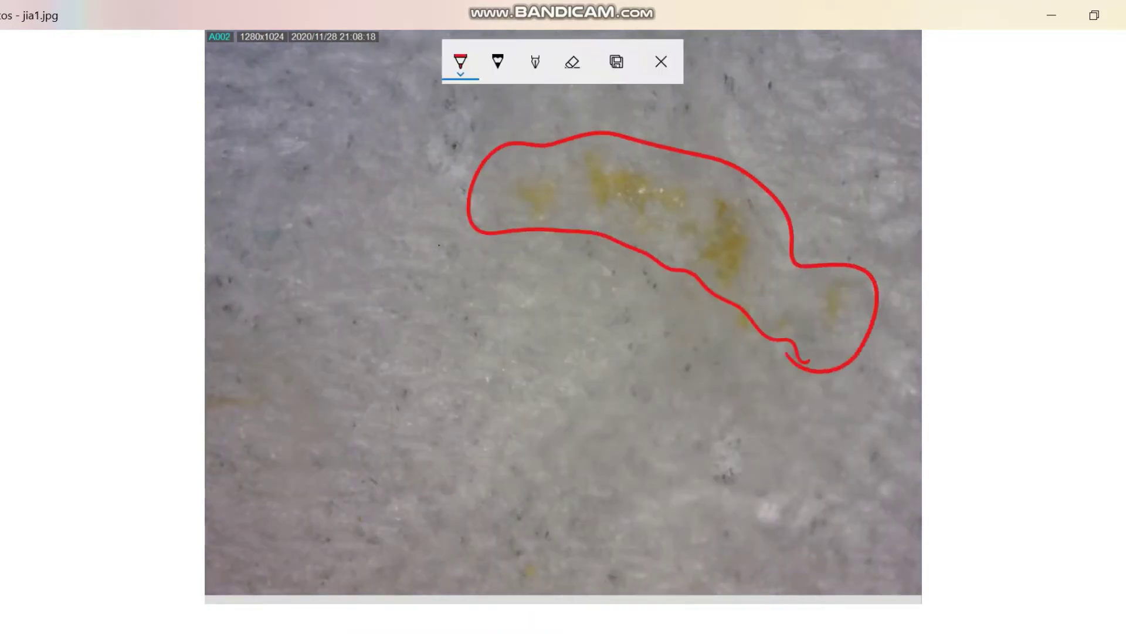
drag(539, 275, 525, 295)
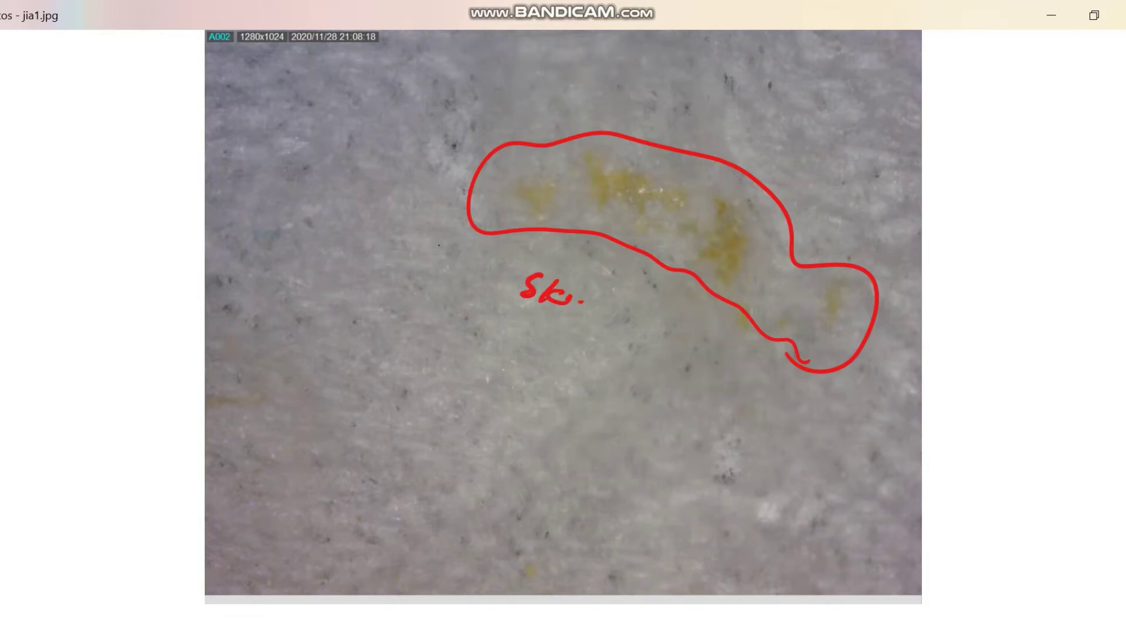
key(Right)
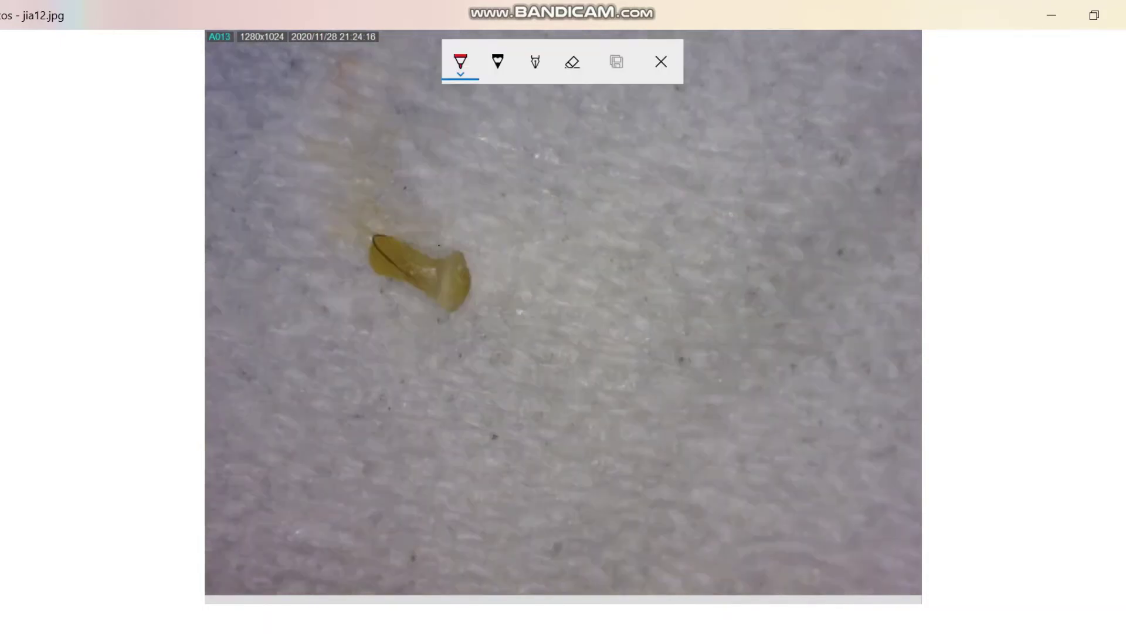
mouse_move(462, 225)
mouse_down()
mouse_move(449, 372)
mouse_move(471, 424)
mouse_up()
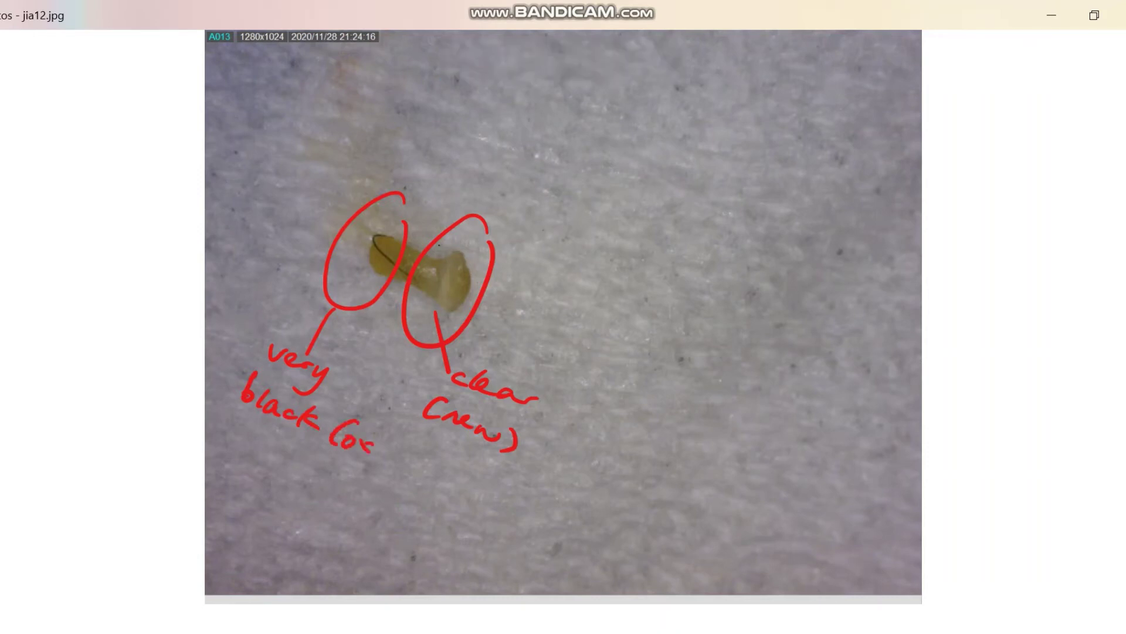
Step: Circle the blackhead's middle in green and add green 'hair', 'top' and bottom-pointer labels
drag(379, 218, 400, 291)
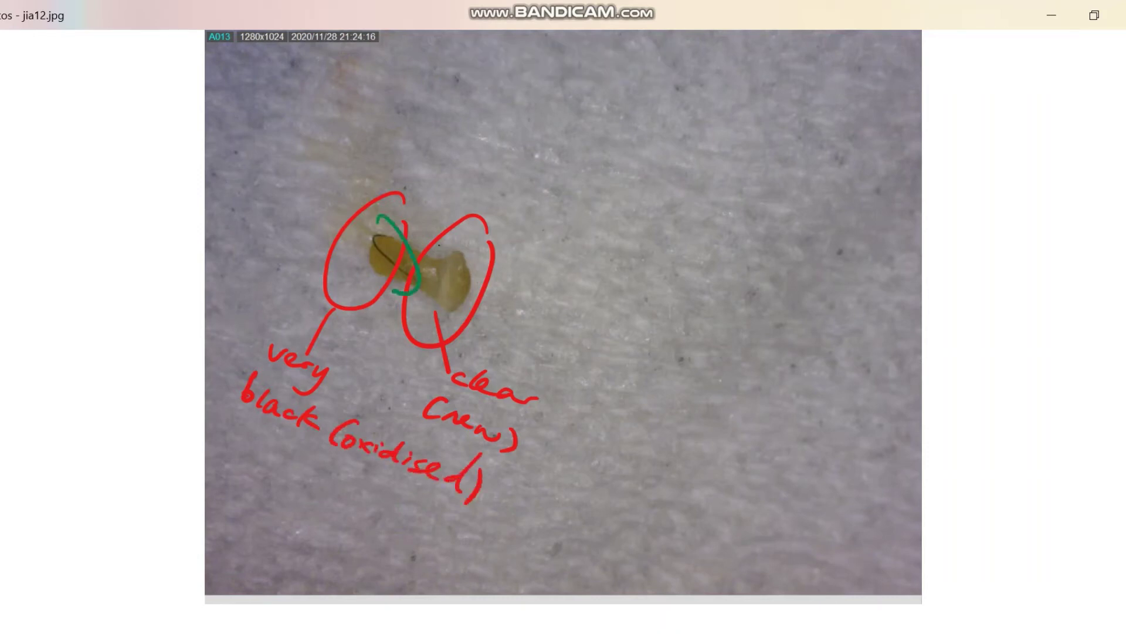
drag(333, 114, 374, 132)
drag(251, 211, 304, 260)
mouse_move(458, 282)
mouse_down()
mouse_move(520, 333)
mouse_move(721, 406)
mouse_up()
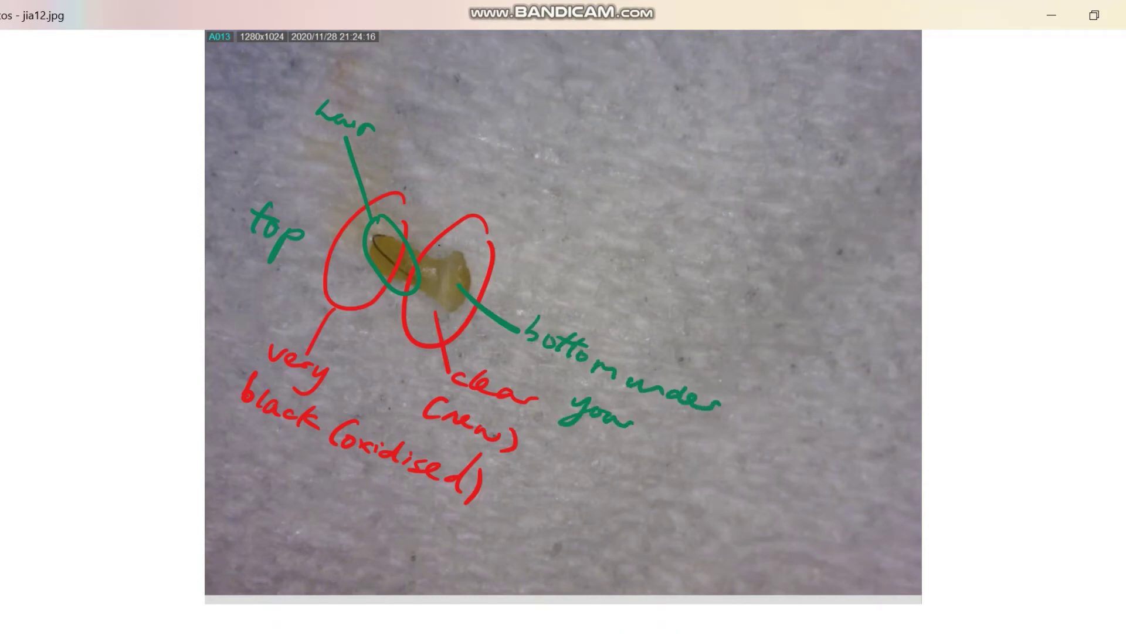
Step: Outline the blackhead in red and label its 'clear' end and 'hair'
mouse_move(348, 471)
mouse_down()
mouse_move(412, 497)
mouse_move(520, 512)
mouse_up()
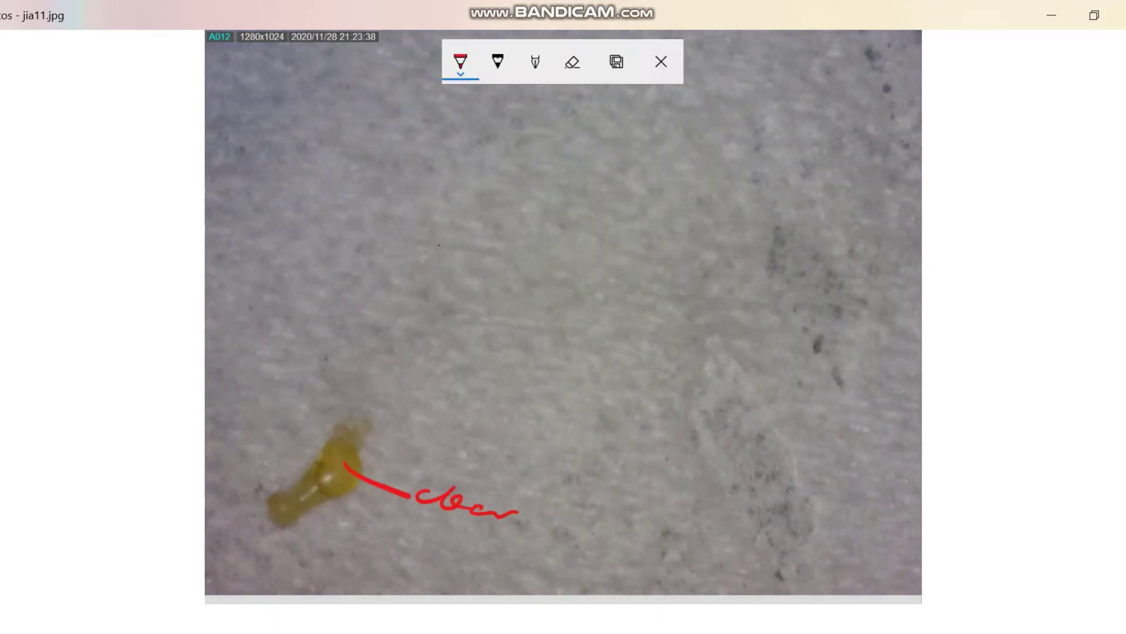
mouse_move(324, 498)
mouse_down()
mouse_move(356, 555)
mouse_move(422, 558)
mouse_up()
drag(344, 433, 262, 491)
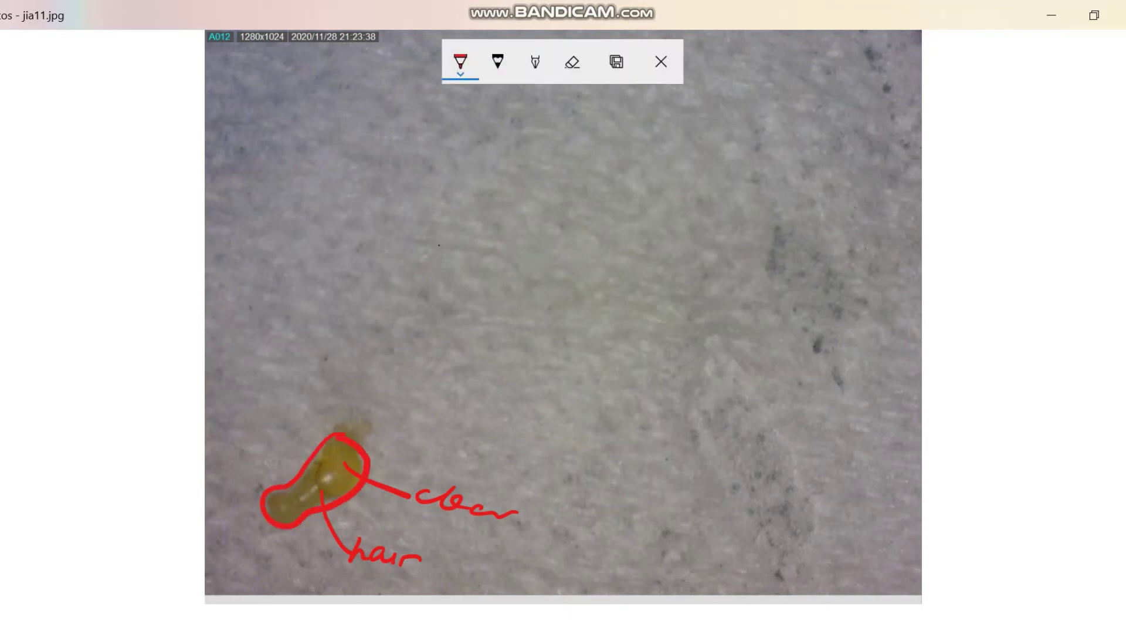
drag(304, 462, 240, 363)
mouse_move(250, 354)
mouse_down()
mouse_move(260, 366)
mouse_move(371, 379)
mouse_up()
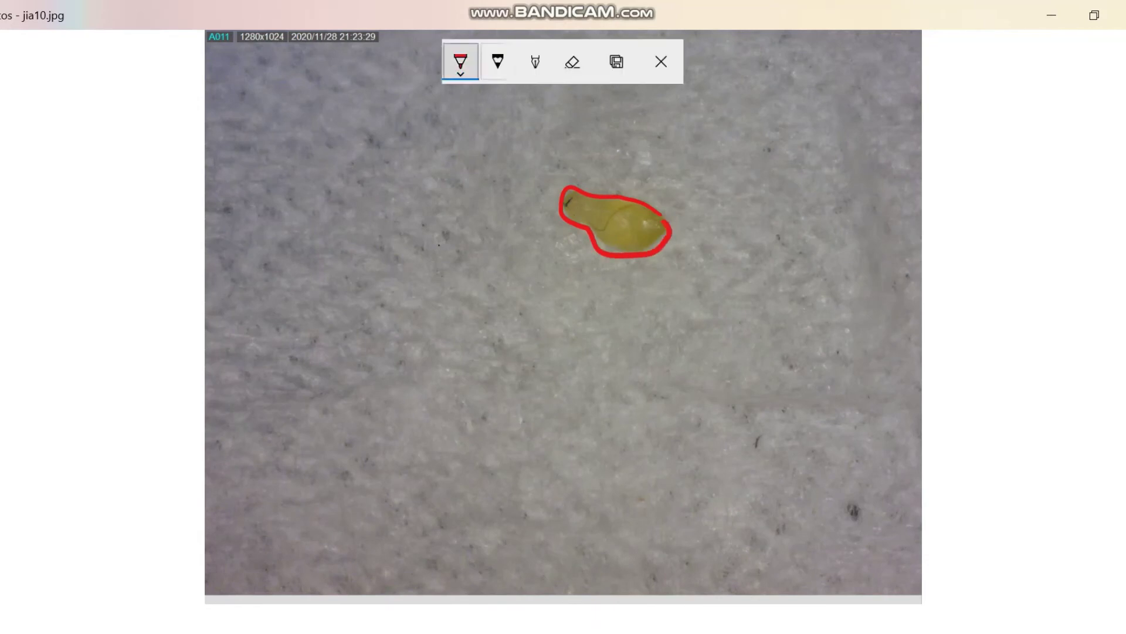
Step: Switch the pen to green and label the blackhead's 'top' and 'bottom'
click(497, 62)
click(435, 241)
mouse_move(517, 182)
mouse_down()
mouse_move(579, 204)
mouse_move(491, 172)
mouse_up()
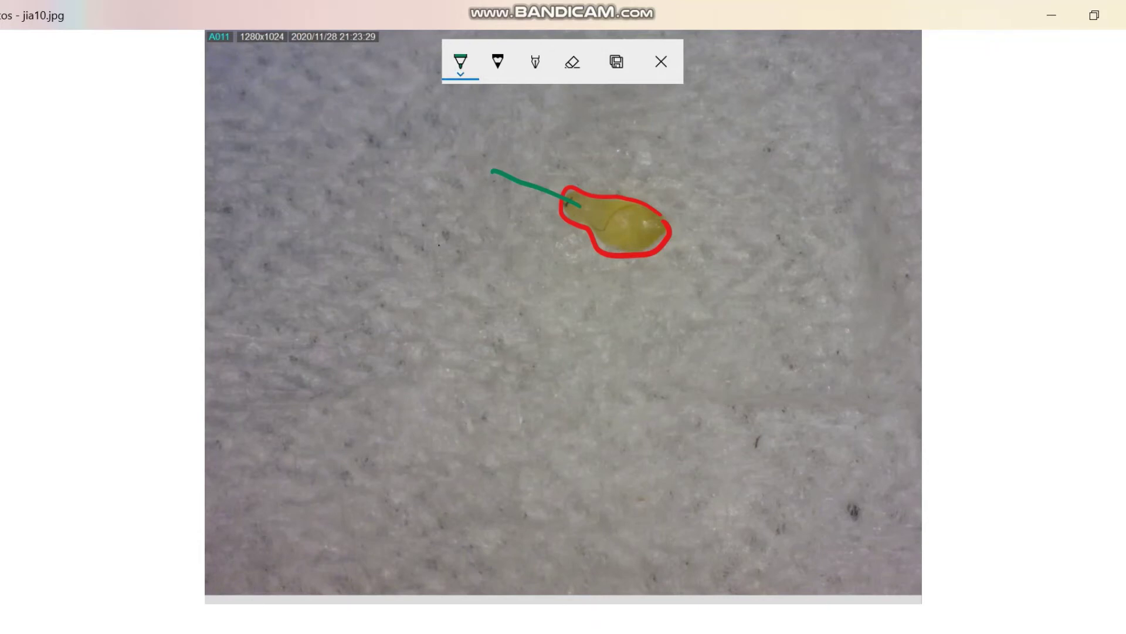
drag(407, 139, 414, 166)
drag(416, 154, 442, 181)
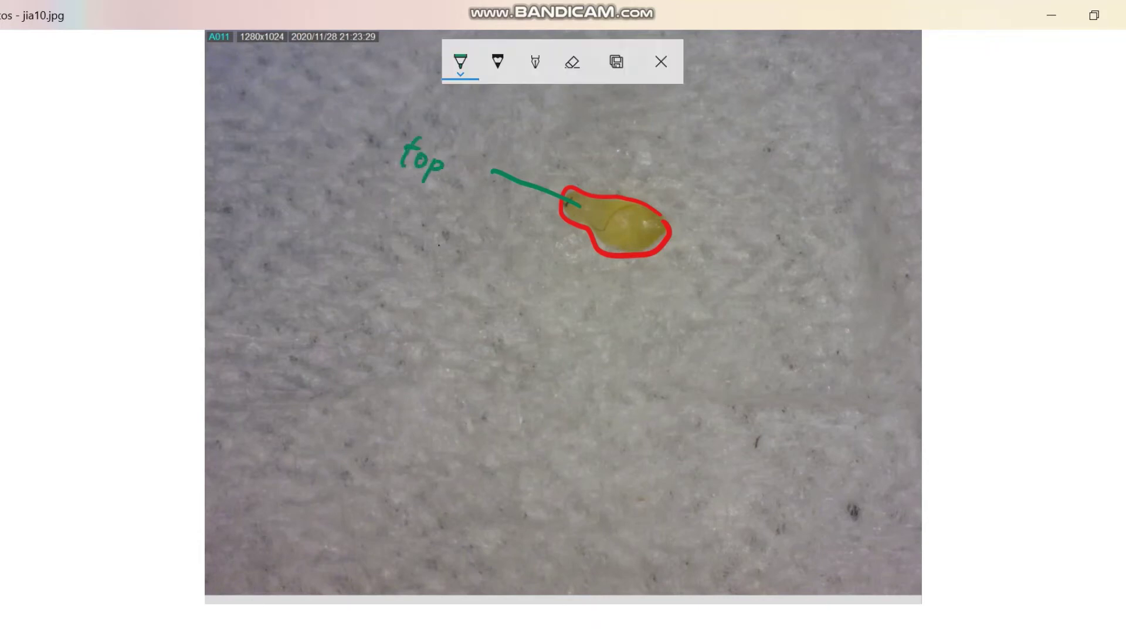
drag(695, 225, 704, 251)
drag(714, 241, 727, 252)
Step: Circle the wide end in green, label it 'big', and sketch a bulb-shaped blackhead
drag(669, 176, 673, 186)
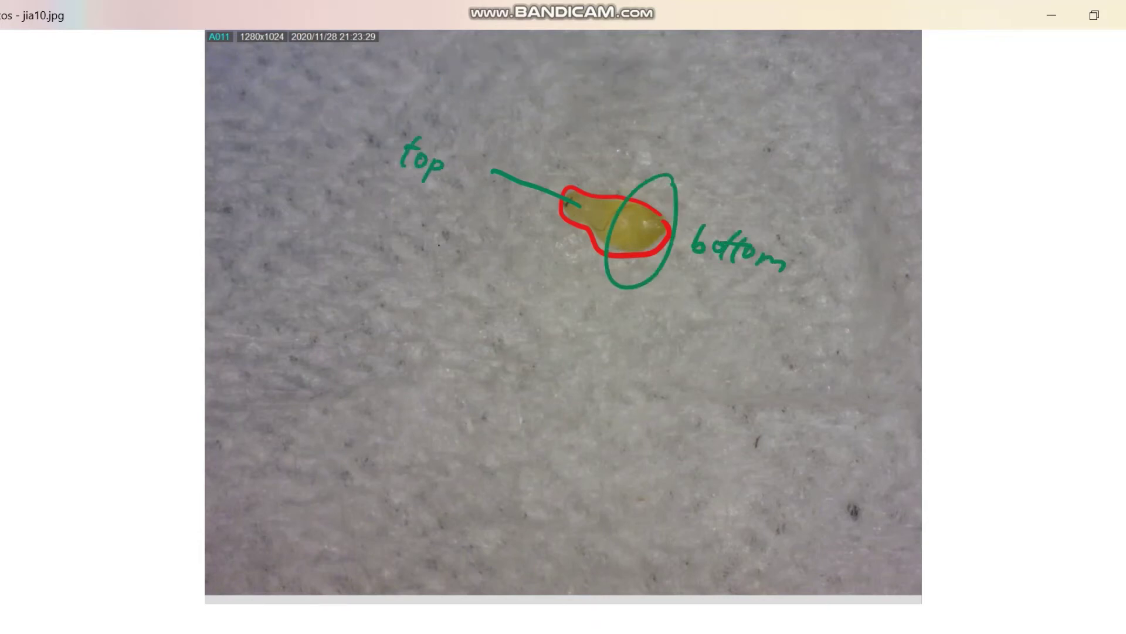
mouse_move(636, 239)
mouse_down()
mouse_move(646, 298)
mouse_move(671, 318)
mouse_up()
drag(676, 311, 669, 348)
mouse_move(299, 306)
mouse_down()
mouse_move(384, 317)
mouse_move(403, 304)
mouse_move(378, 387)
mouse_move(400, 326)
mouse_up()
drag(403, 325, 491, 347)
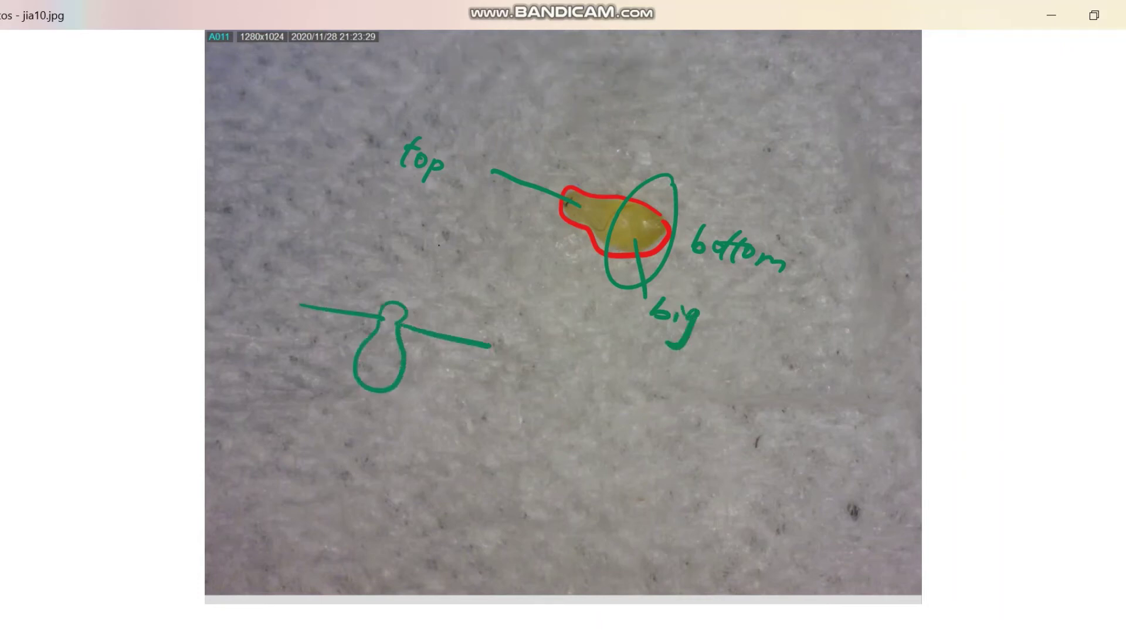
Step: Fill the sketched bulb in yellow and mark its neck with an orange pointer and label
click(460, 62)
click(484, 192)
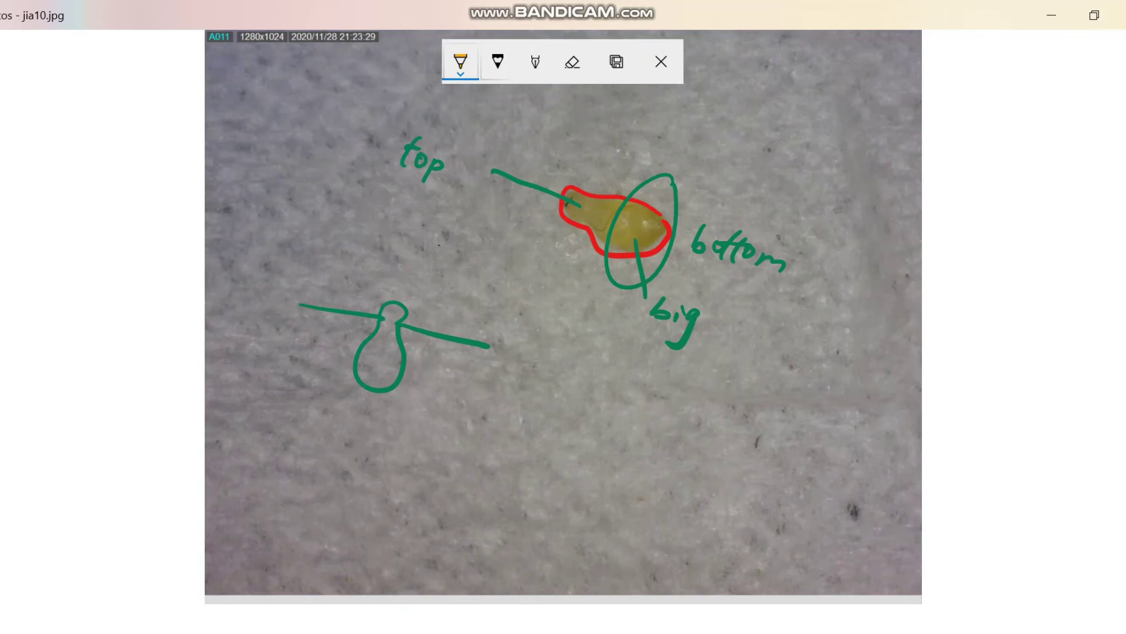
drag(391, 326, 366, 374)
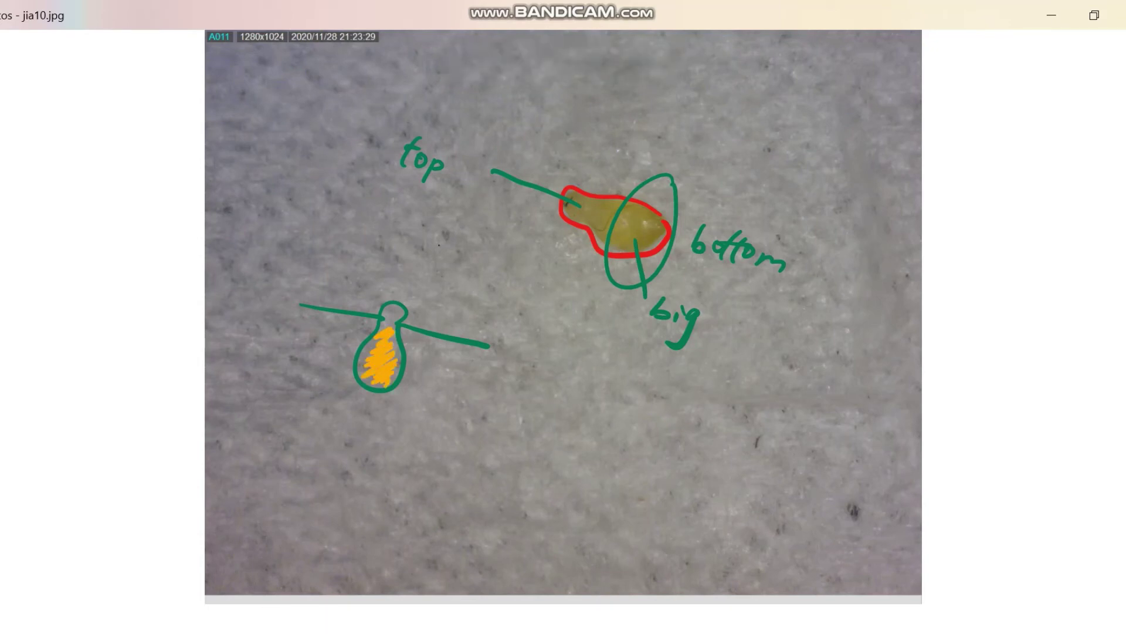
click(460, 61)
click(484, 192)
mouse_move(398, 313)
mouse_down()
mouse_move(391, 322)
mouse_move(351, 254)
mouse_up()
drag(303, 225, 330, 235)
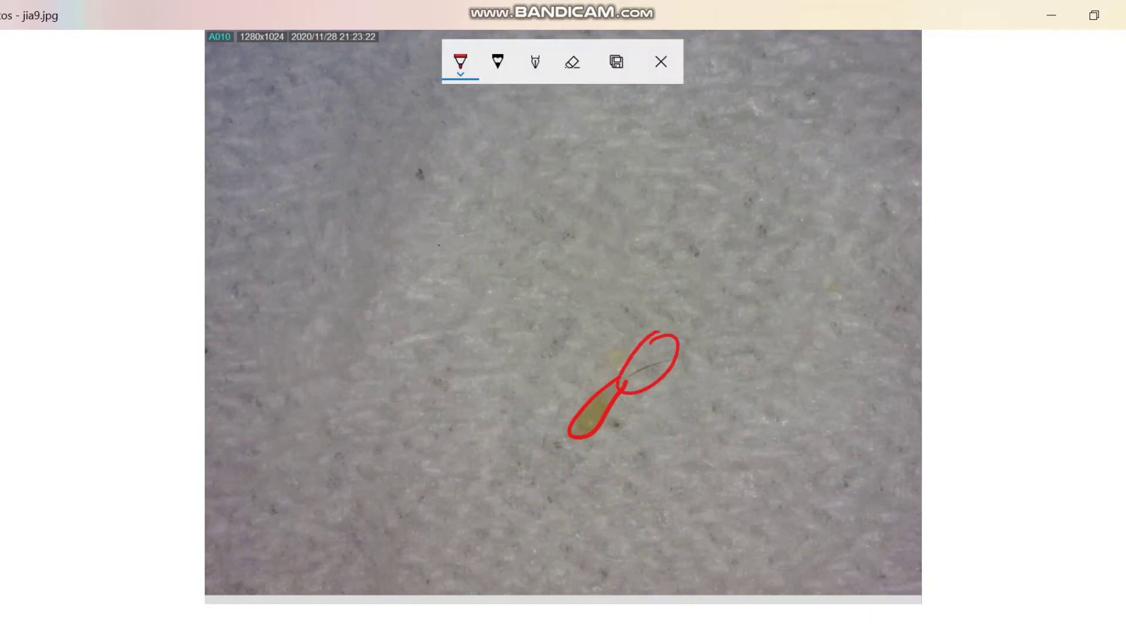
Step: Write red labels 'small', 'new' and 'hair' beside the outlined blackhead
drag(641, 424, 629, 435)
drag(649, 439, 673, 447)
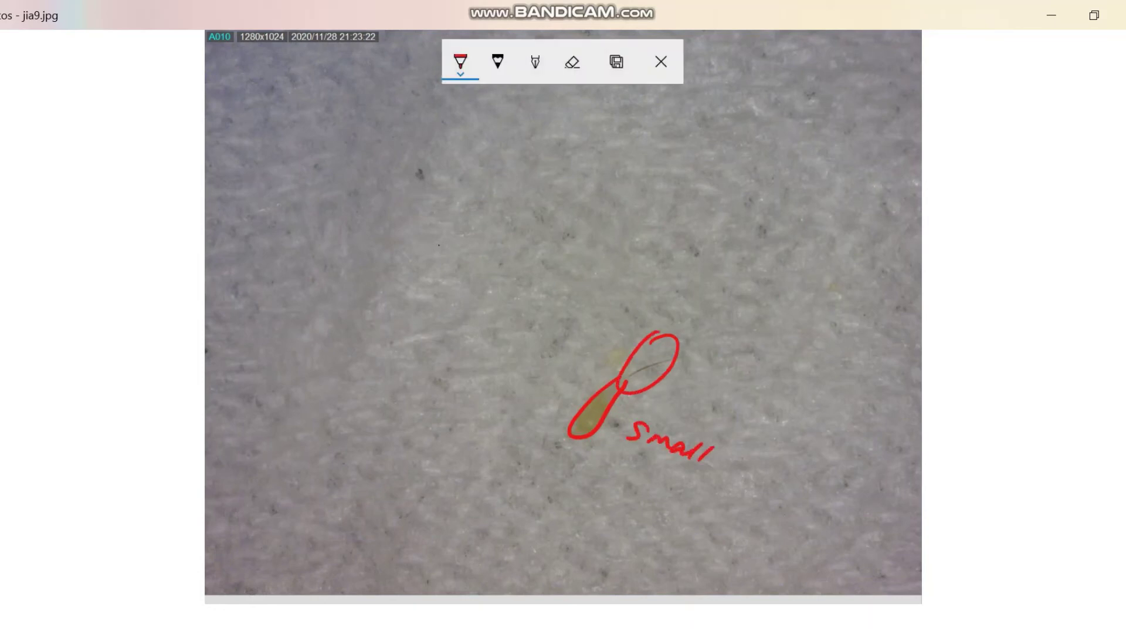
drag(605, 460, 632, 474)
drag(655, 377, 718, 410)
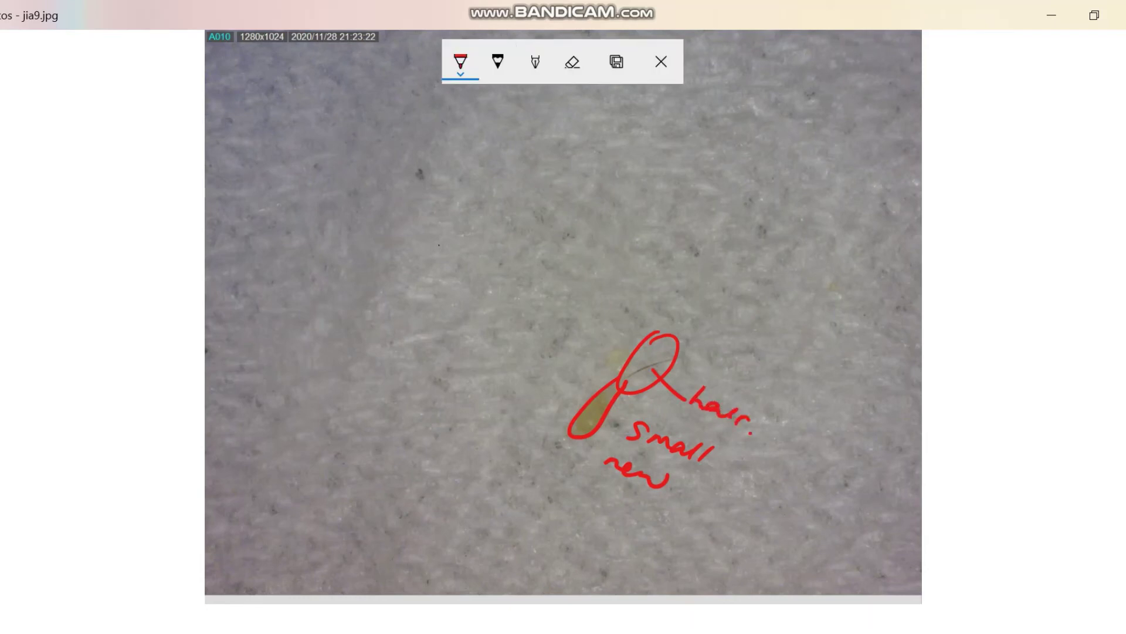
Step: On the next photo, draw a red pointer to the brown residue labelled 'Skin tissue.'
key(Left)
drag(677, 321, 756, 471)
drag(627, 279, 647, 291)
drag(659, 280, 647, 298)
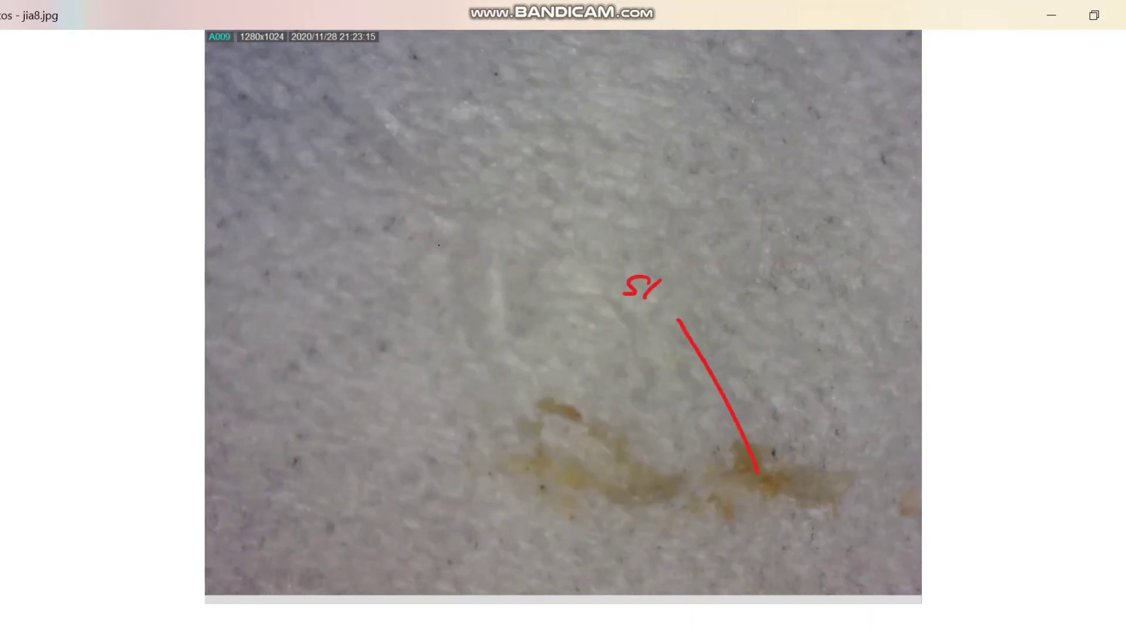
drag(730, 322, 803, 343)
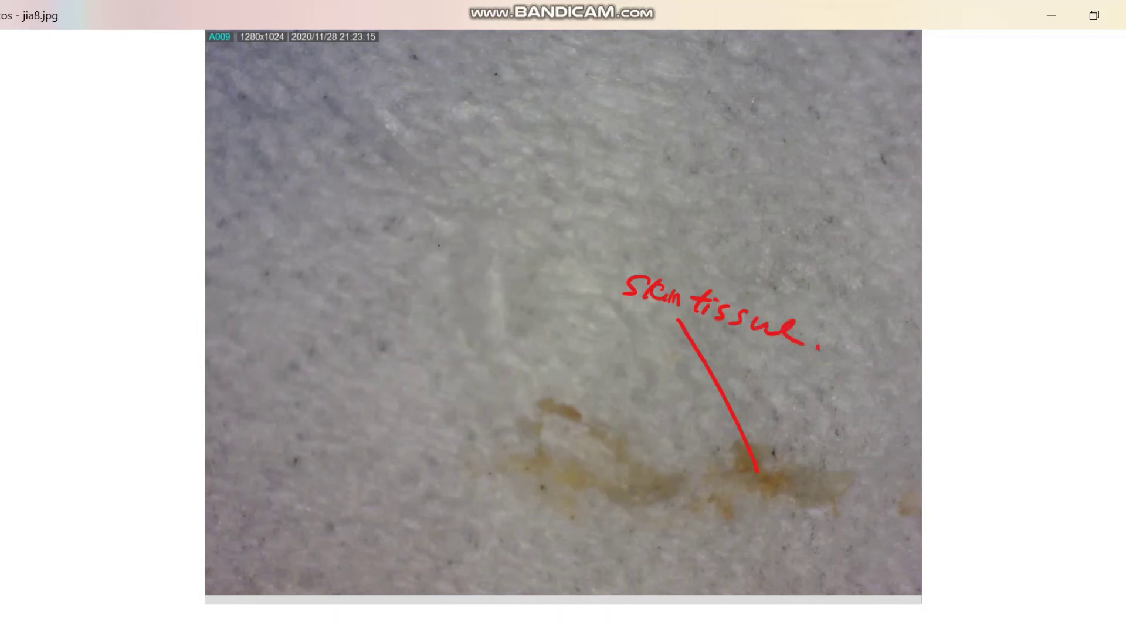
Step: Circle the dark residue clump, write 'old & thick', and add more red marks
drag(581, 391, 597, 431)
click(498, 346)
drag(498, 346, 573, 379)
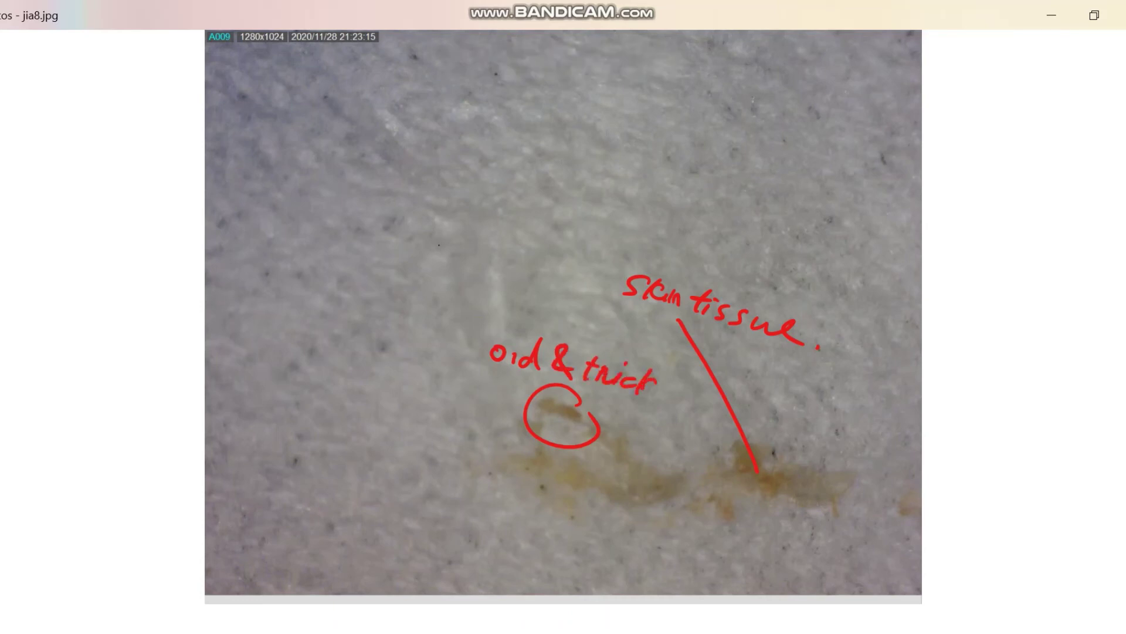
drag(647, 389, 653, 395)
drag(757, 422, 796, 502)
drag(709, 458, 606, 421)
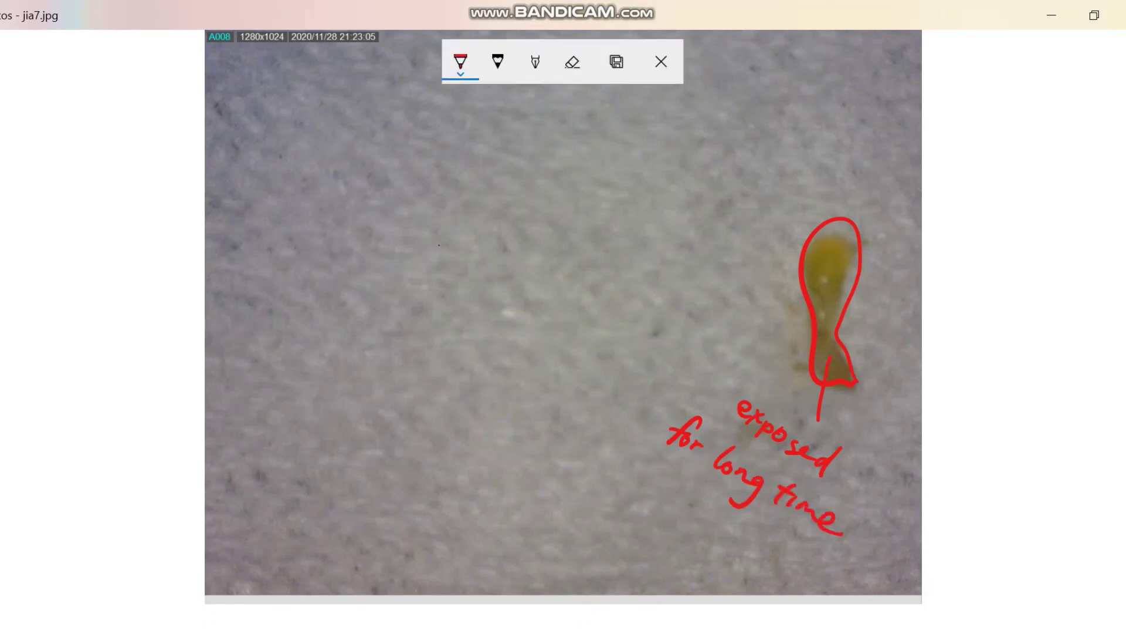
Step: Finish 'exposed for long time', then on jia5 circle the yellow blob and write note 1
drag(753, 193, 828, 264)
drag(651, 163, 678, 176)
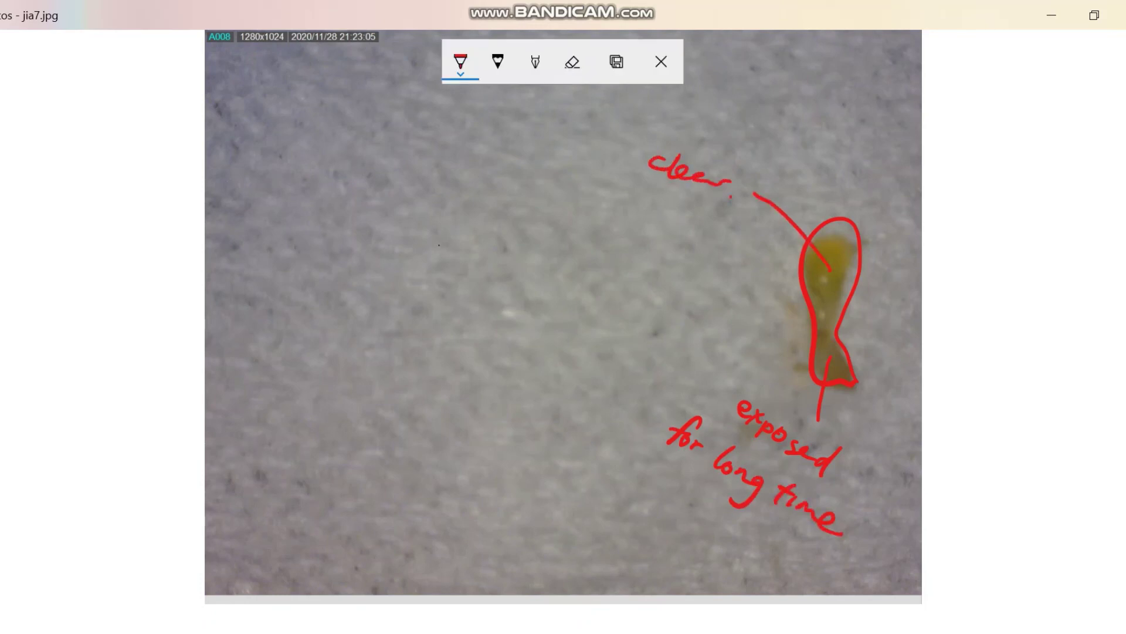
key(Left)
drag(369, 189, 392, 212)
mouse_move(480, 132)
mouse_down()
mouse_move(506, 159)
mouse_move(547, 167)
mouse_up()
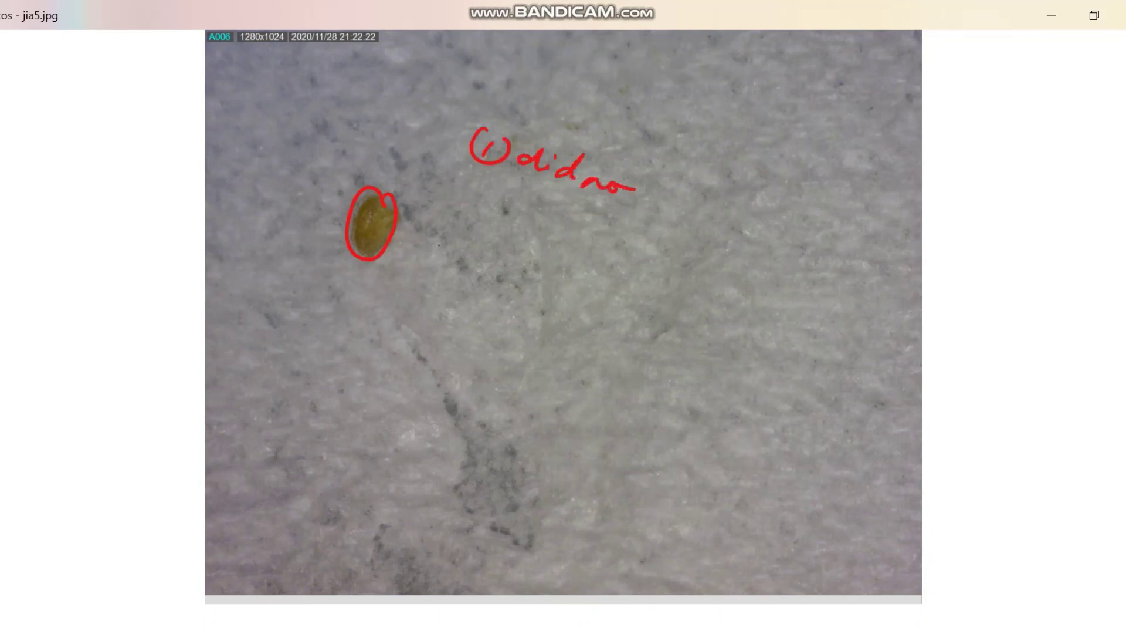
Step: Finish 'did not remove 100%', add note 2, and draw the green 'Shallow' divider with a red curve
drag(775, 220, 776, 245)
drag(788, 233, 796, 247)
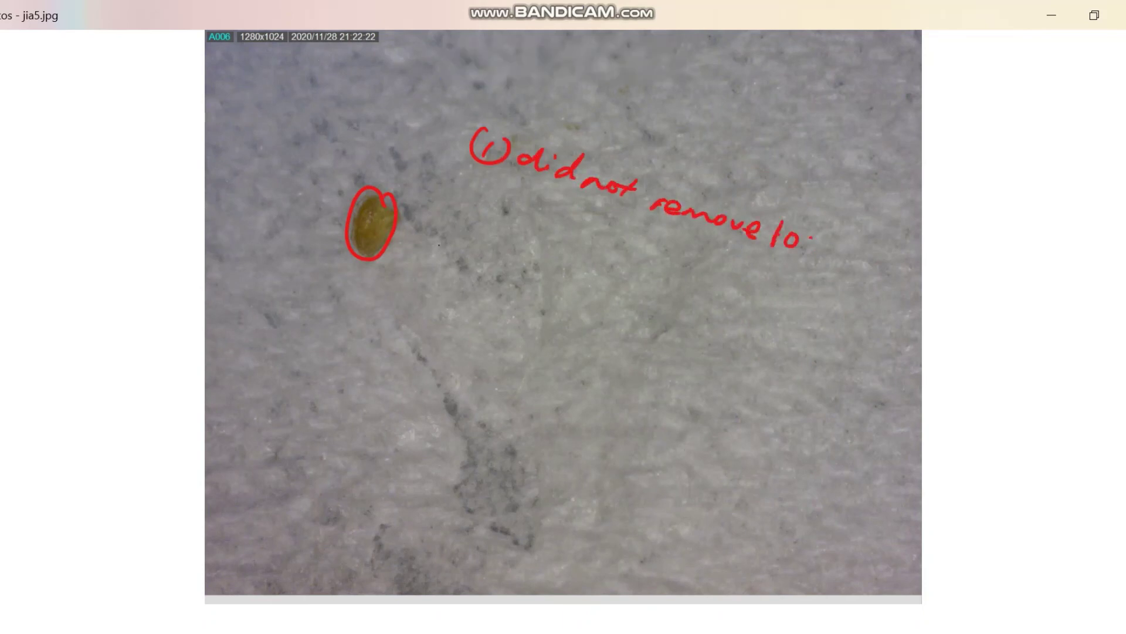
mouse_move(475, 222)
mouse_down()
mouse_move(491, 237)
mouse_move(483, 256)
mouse_move(667, 326)
mouse_up()
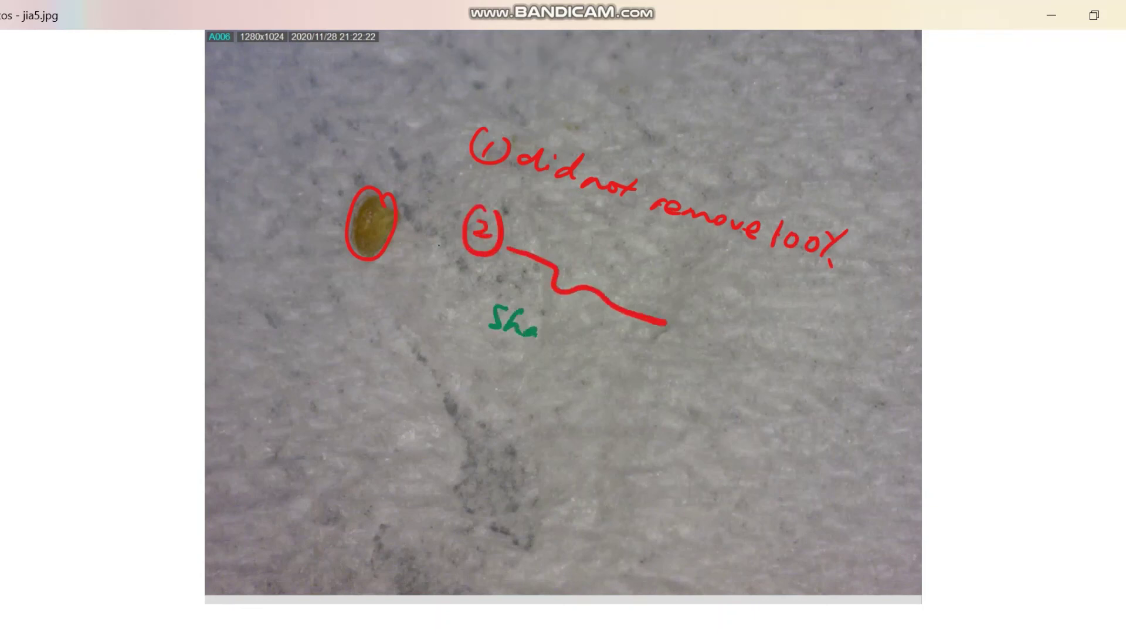
drag(579, 345, 611, 366)
drag(630, 413, 720, 269)
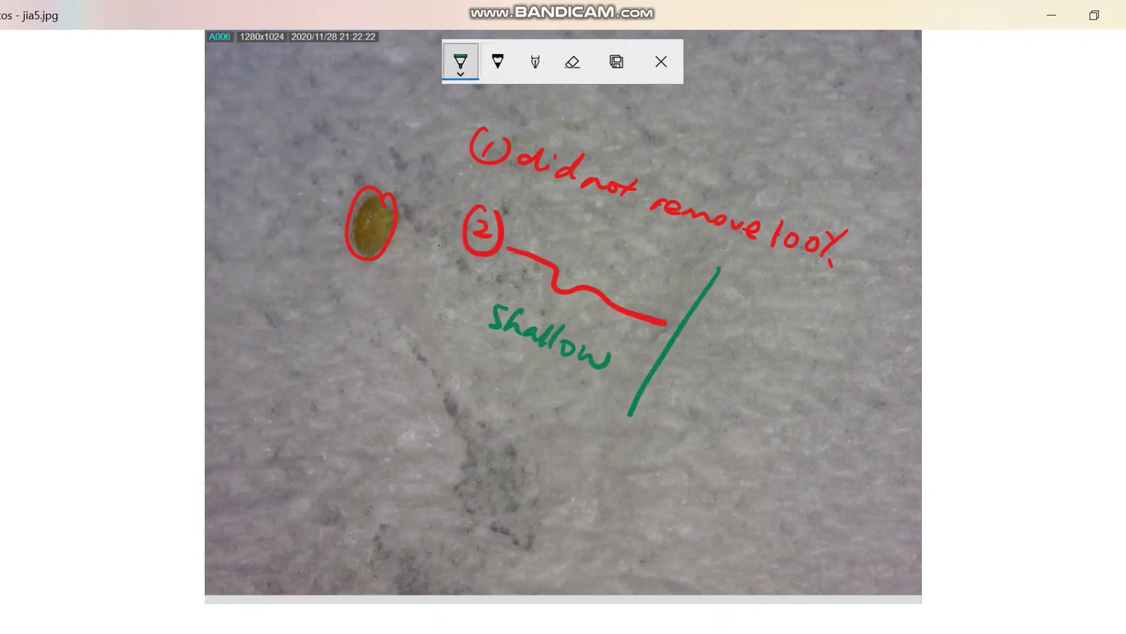
mouse_move(699, 339)
mouse_down()
mouse_move(748, 387)
mouse_move(827, 401)
mouse_up()
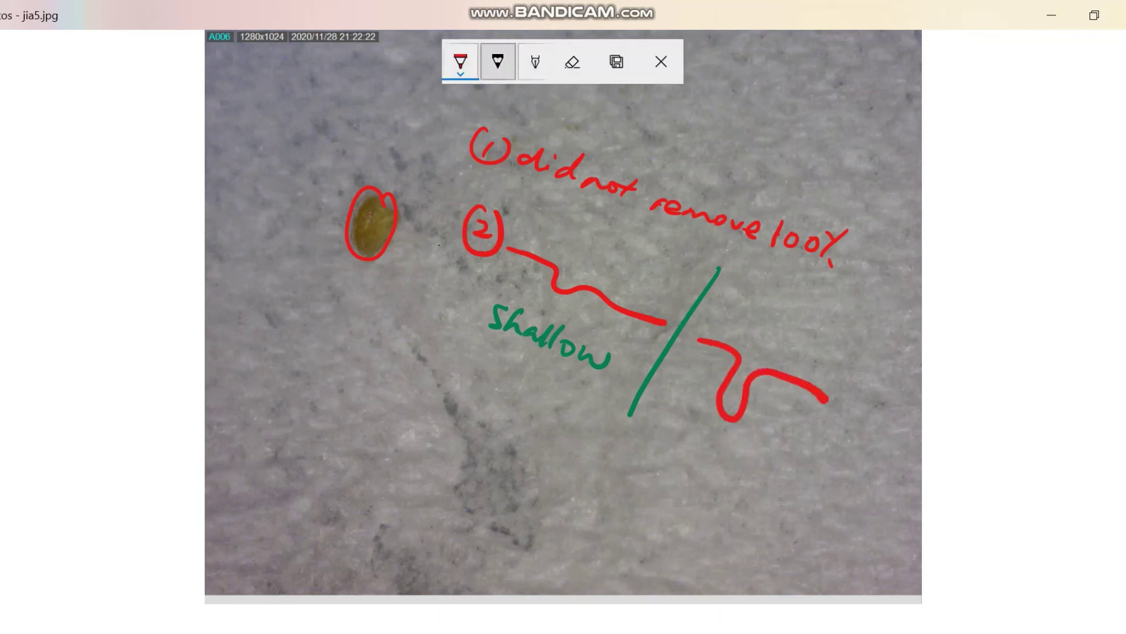
Step: Write 'deep' below the curve and point yellow-green lines at the seed labelled 'very black'
click(460, 62)
click(437, 194)
mouse_move(685, 431)
mouse_down()
mouse_move(722, 444)
mouse_move(757, 479)
mouse_up()
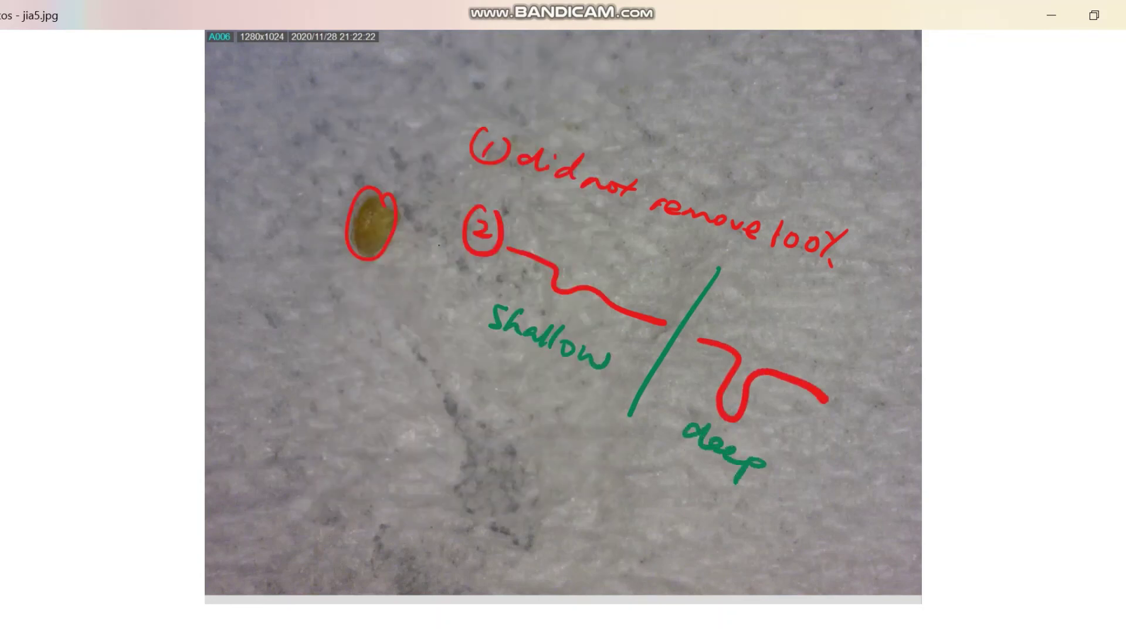
drag(380, 196, 361, 283)
drag(304, 155, 359, 222)
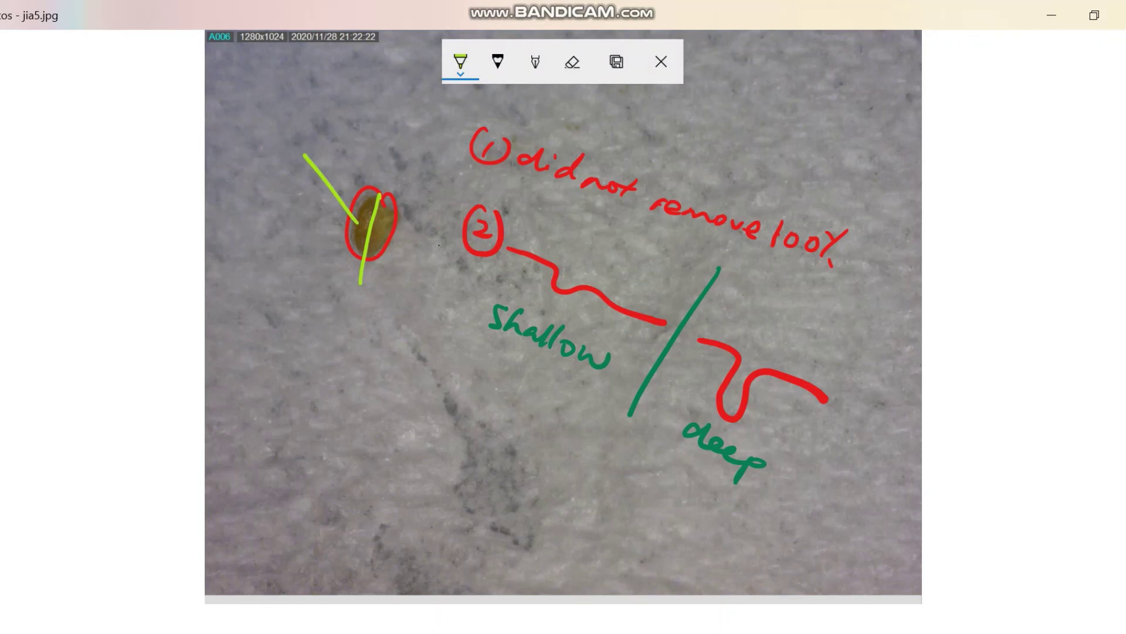
drag(239, 123, 298, 134)
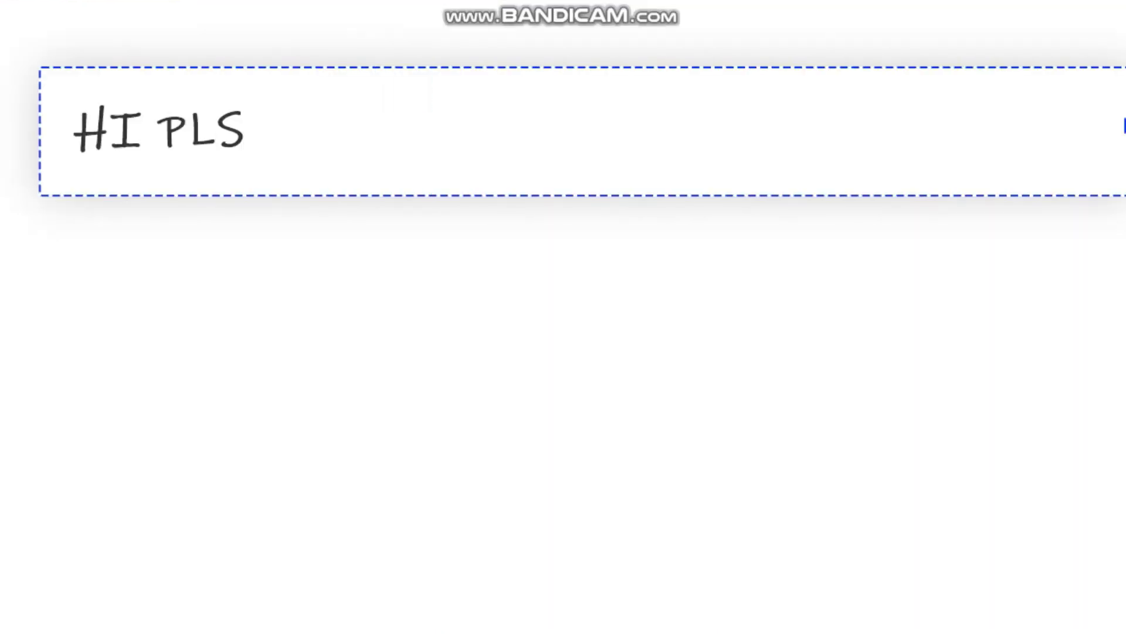
text( LIKE SHARE ABD SU)
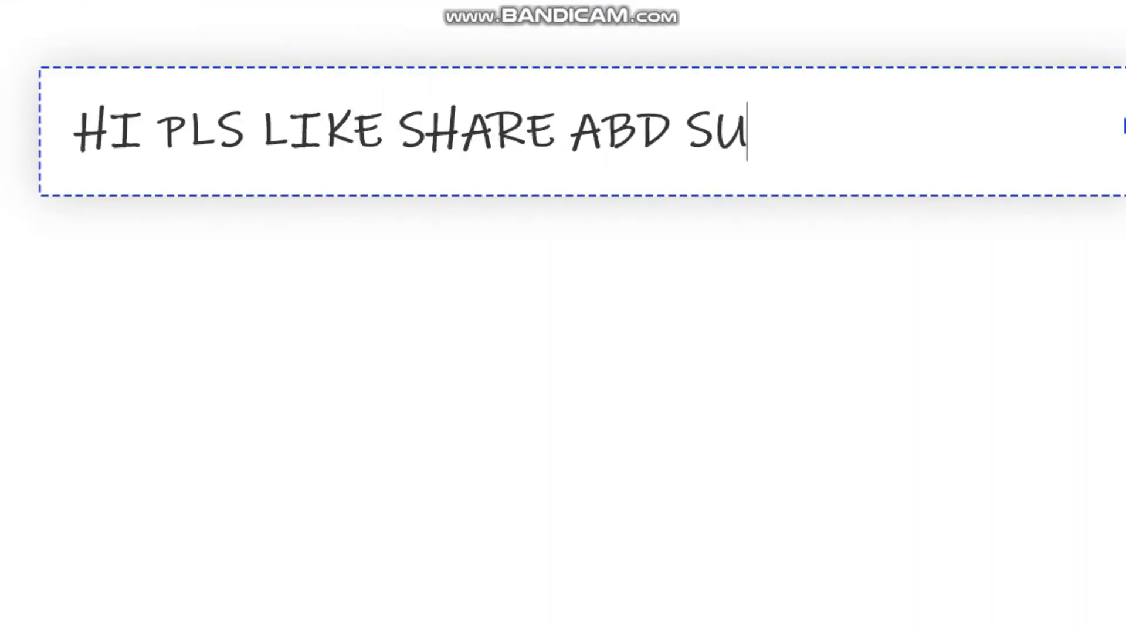
text(B)
Step: Fix the 'ABD SUB' typo and start a new line below the greeting
key(BackSpace)
key(BackSpace)
key(BackSpace)
key(BackSpace)
key(BackSpace)
key(BackSpace)
text(ND SU)
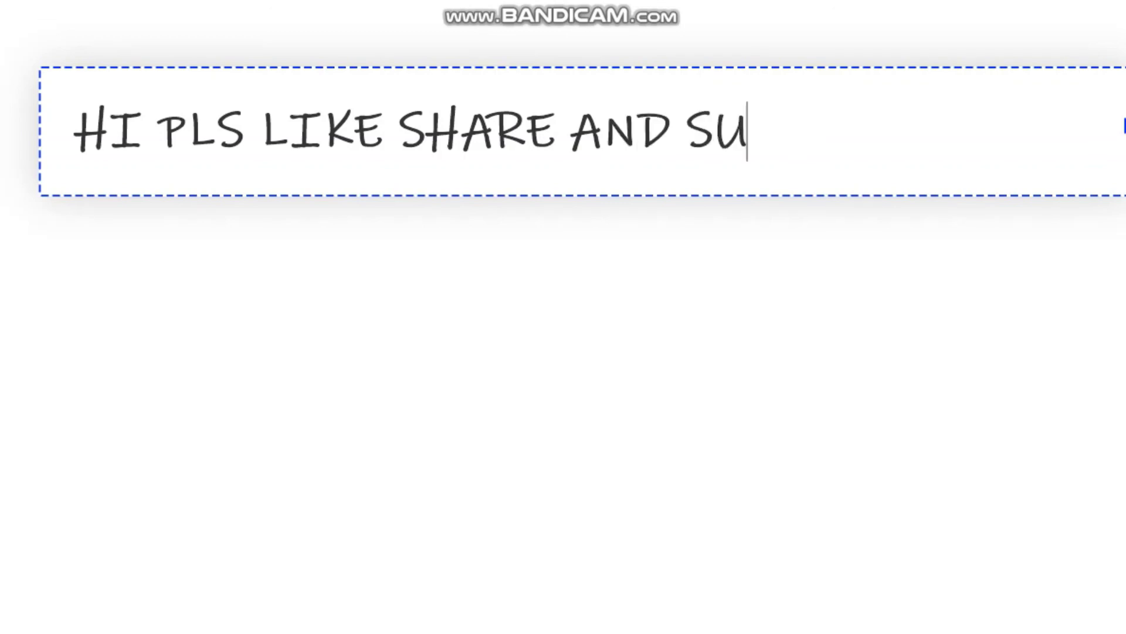
text(B !!)
key(Return)
key(Return)
text(IF)
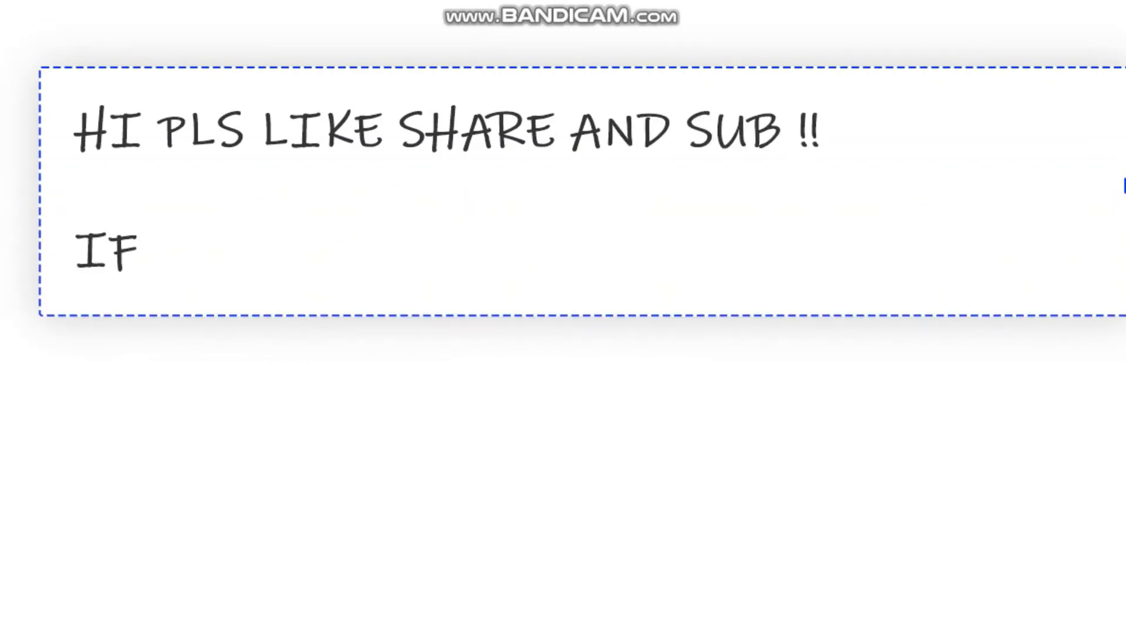